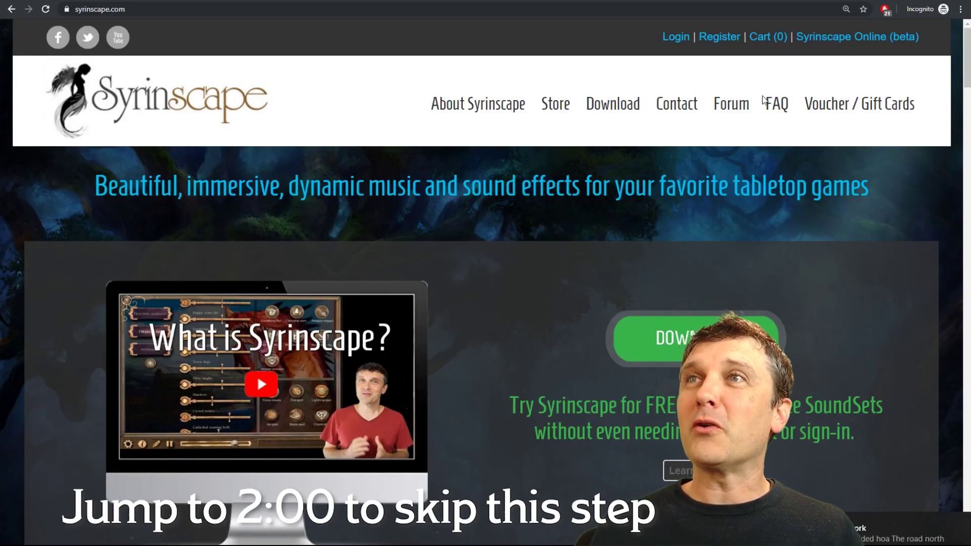
Open the registration page and enter the account's e-mail address, first name and last name.
click(722, 41)
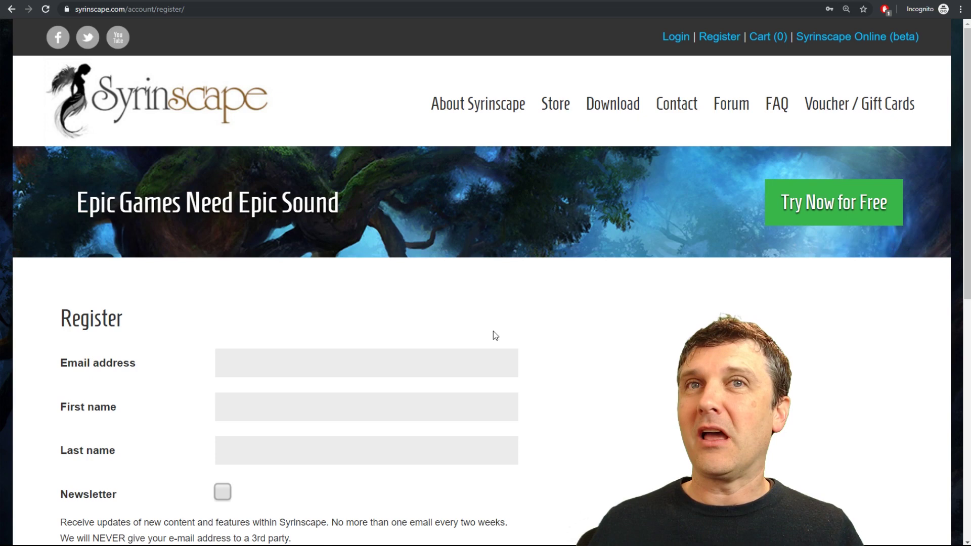
click(229, 368)
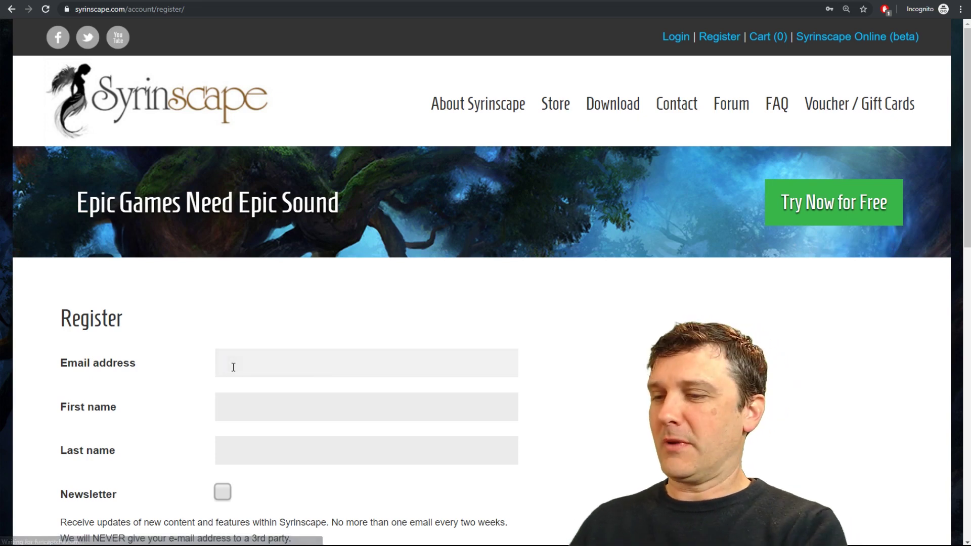
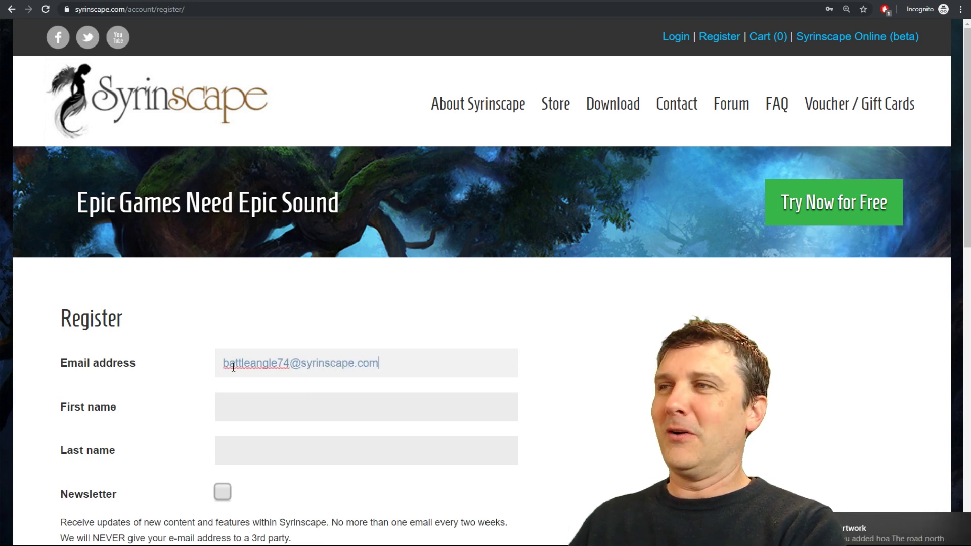
key(Tab)
text(Batt)
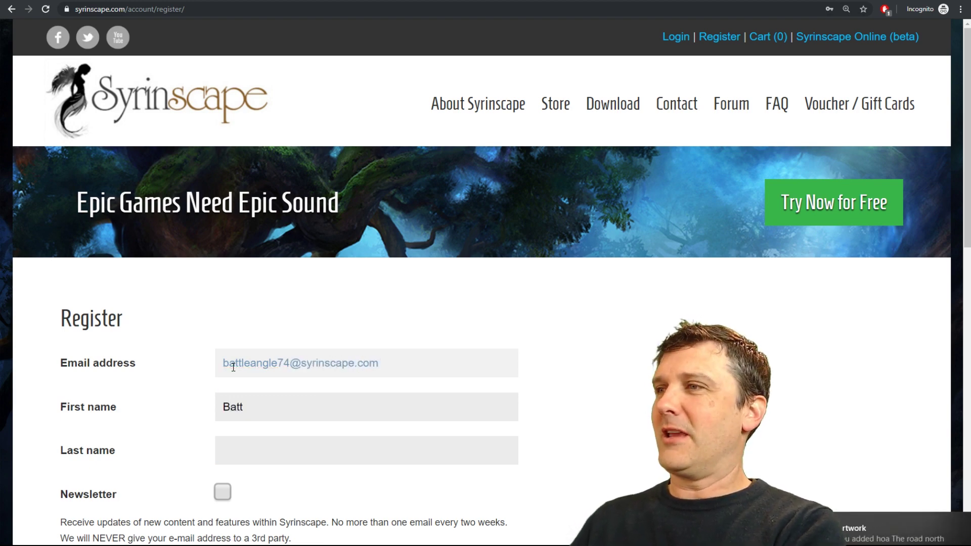
text(le)
key(Tab)
text(Ang)
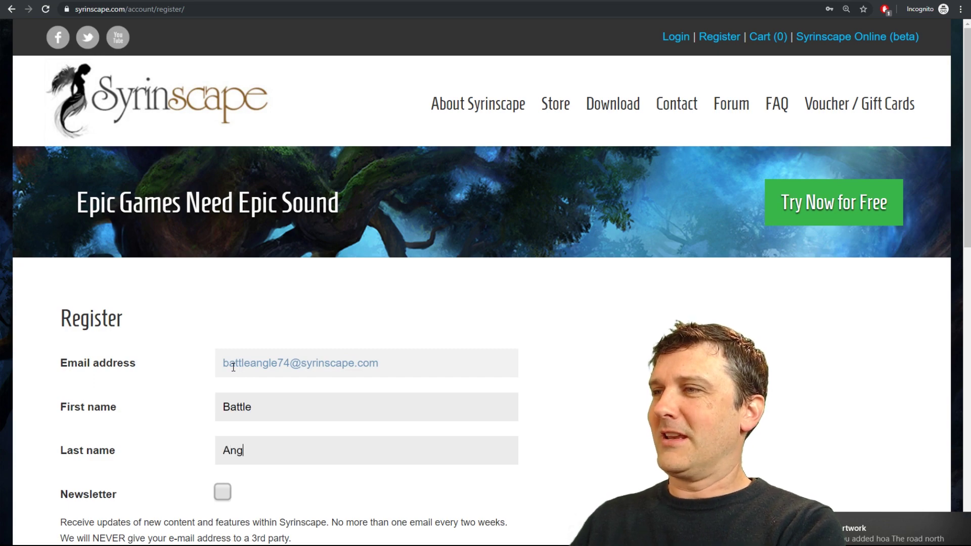
text(el)
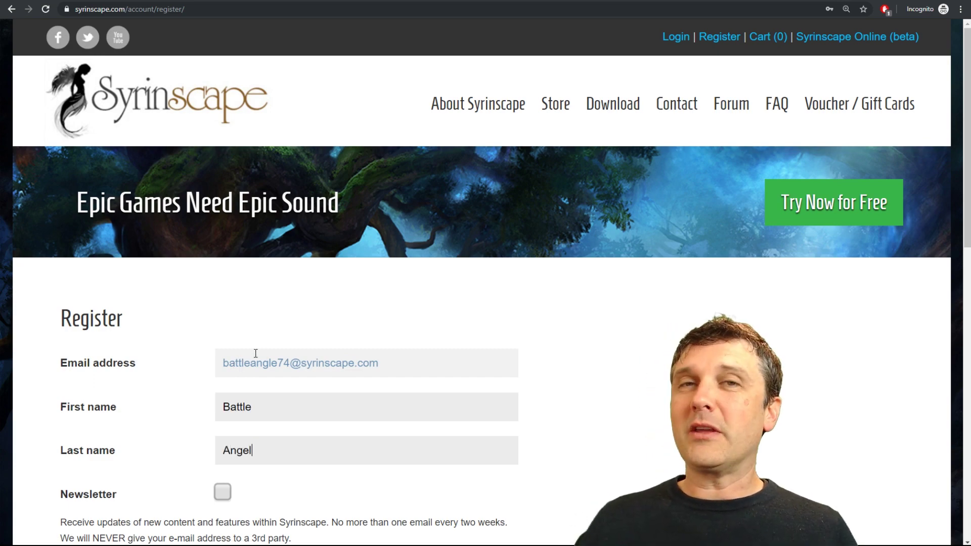
Opt in to the newsletter, then enter the account password and its confirmation.
scroll(242, 328, down, 3)
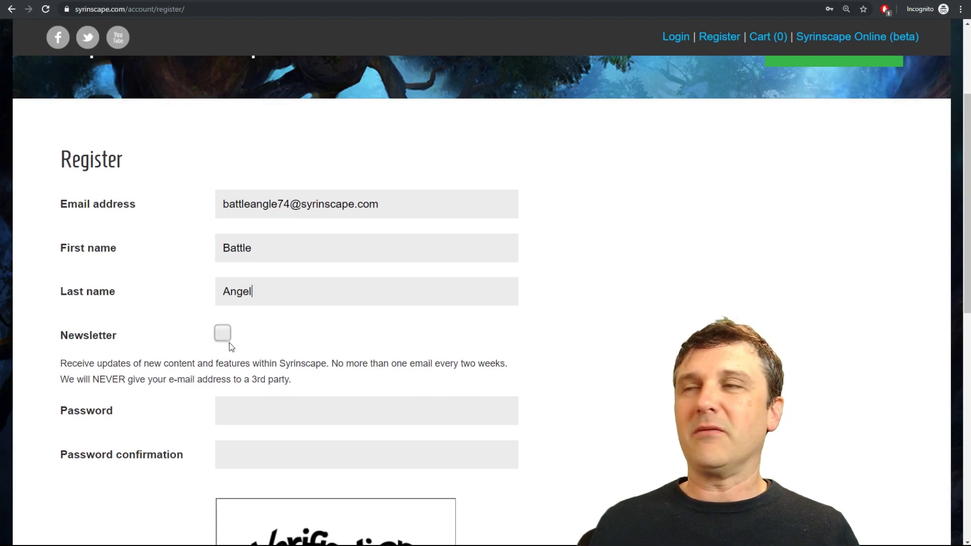
click(223, 333)
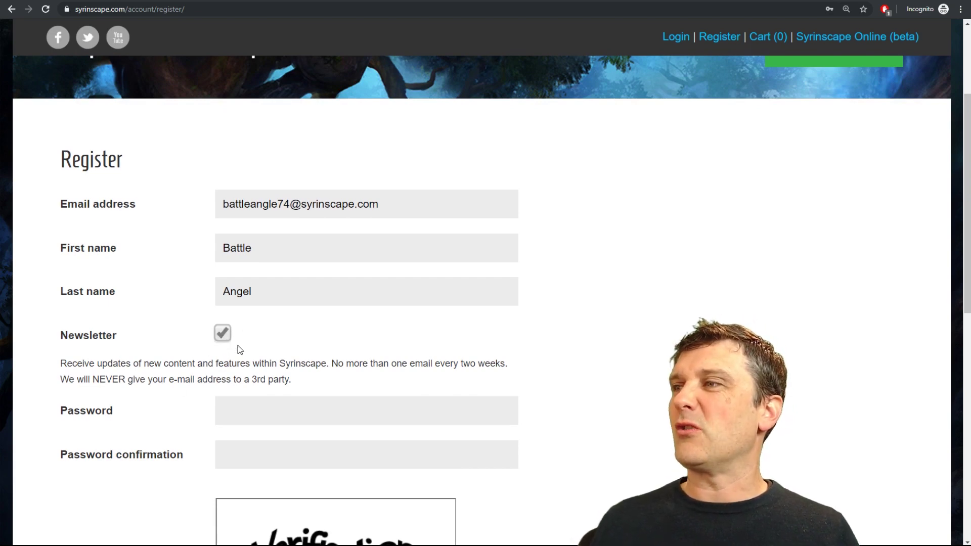
scroll(533, 358, down, 2)
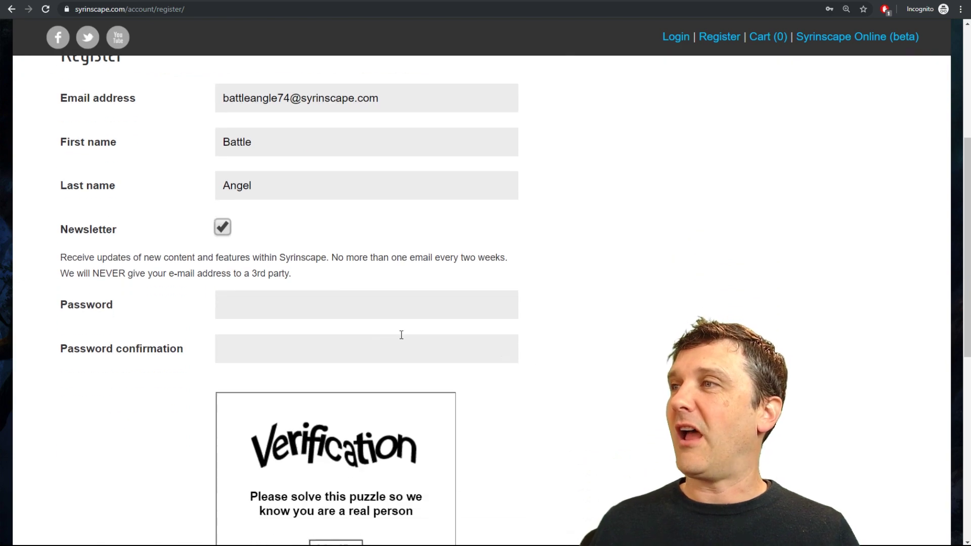
click(262, 297)
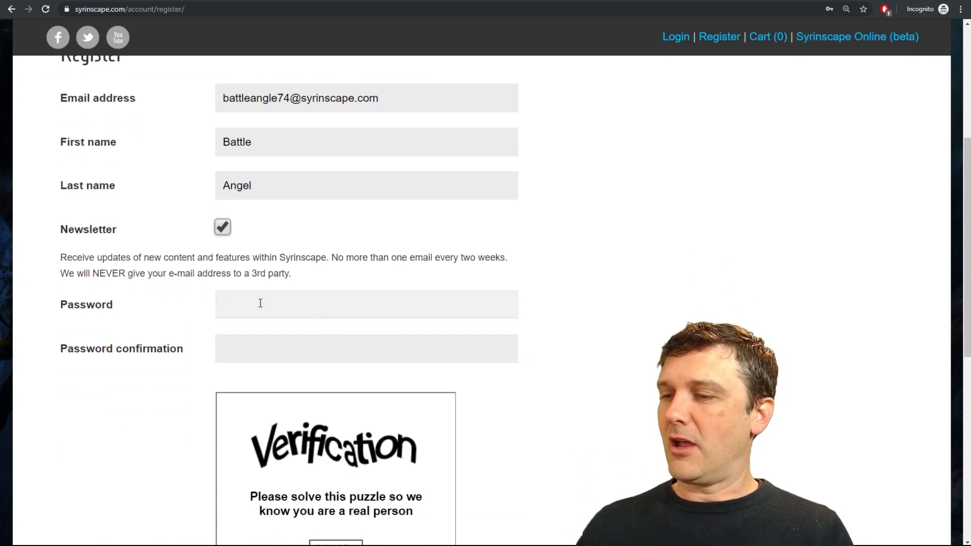
text(••••••••••)
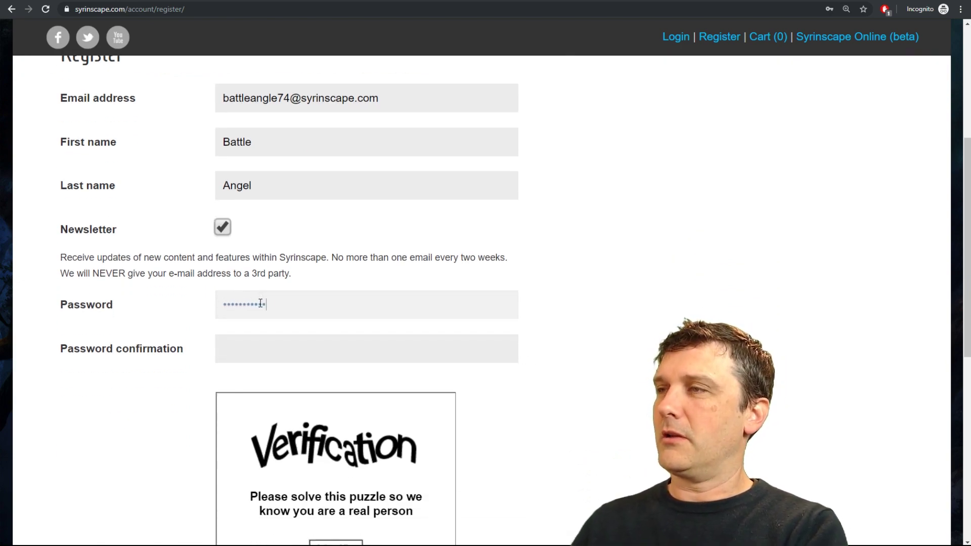
text(••)
key(Tab)
text(•••••)
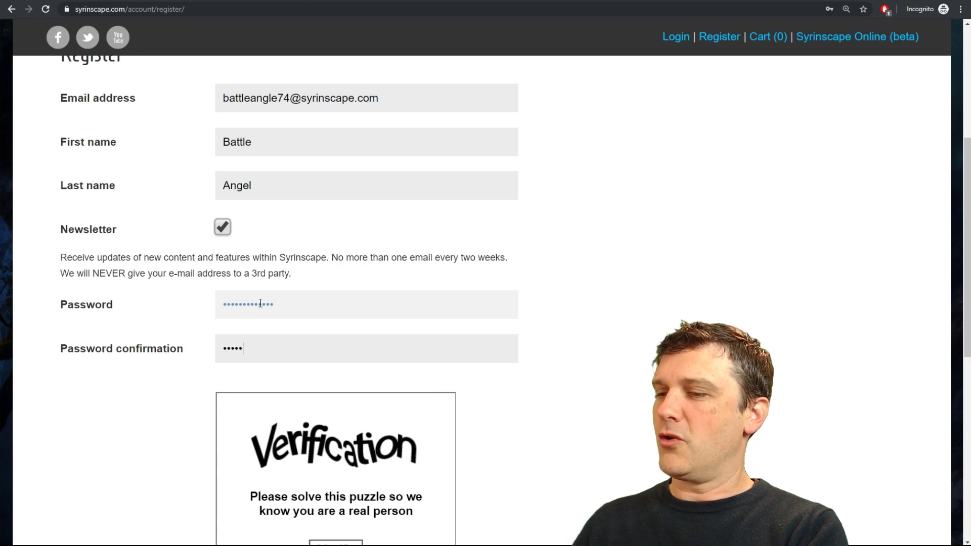
text(••••••••)
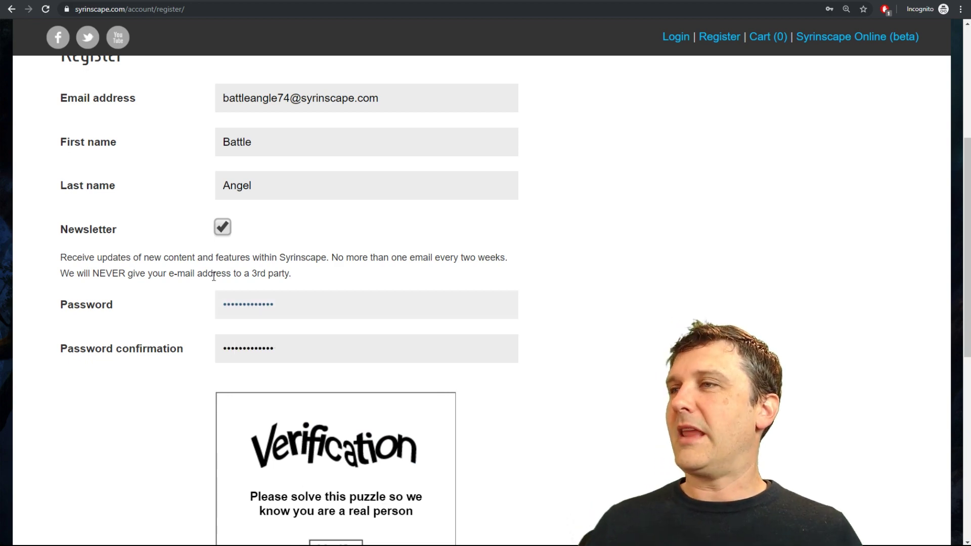
Rotate the verification image upright, confirm it, and submit the registration to create the account.
scroll(214, 276, down, 4)
click(332, 344)
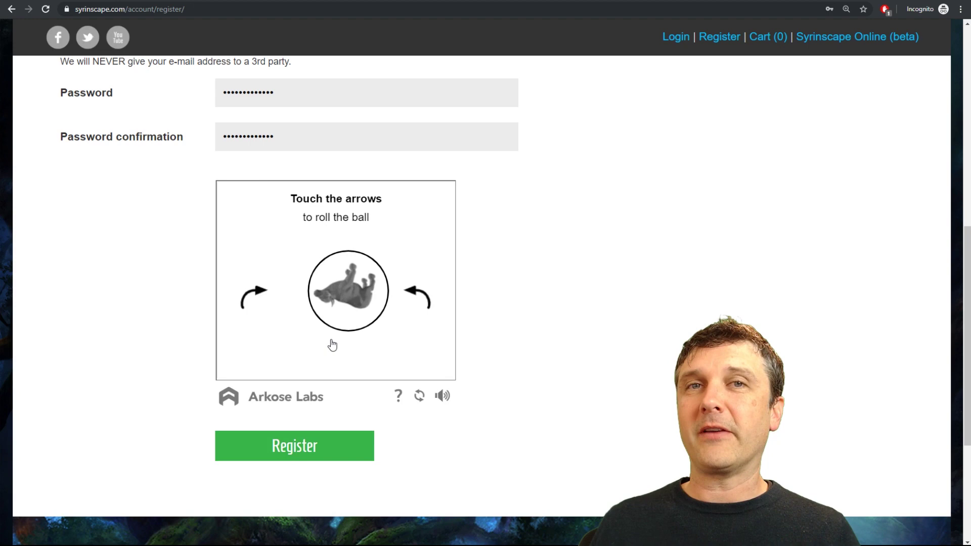
click(424, 300)
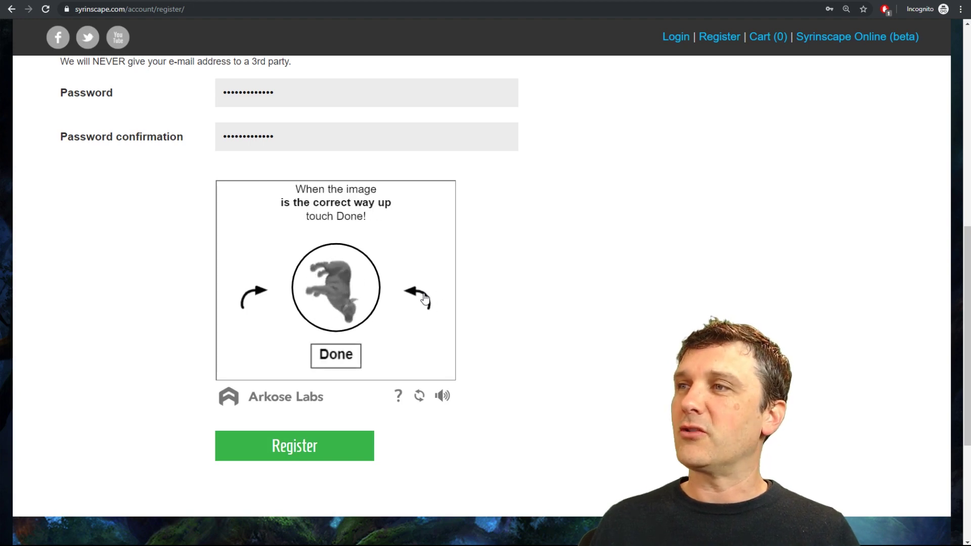
click(425, 300)
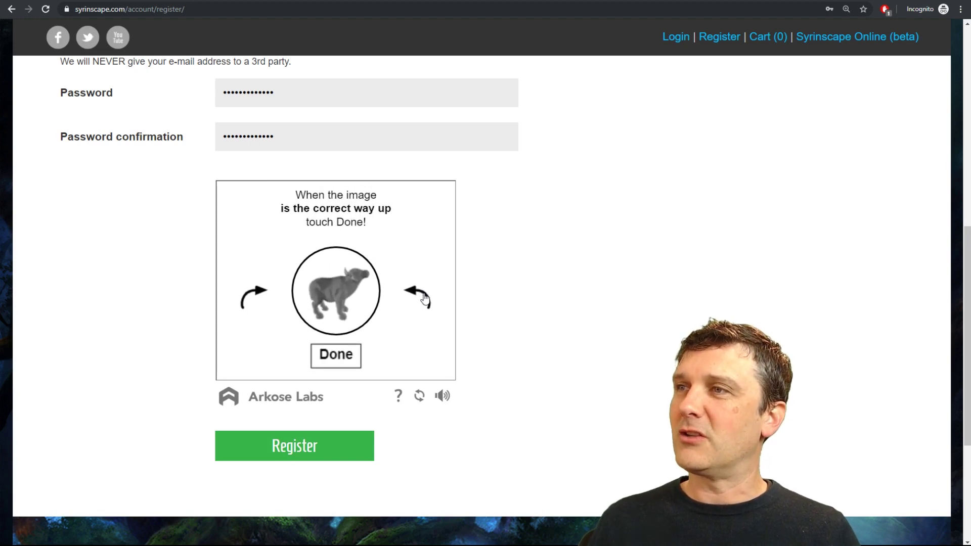
click(341, 355)
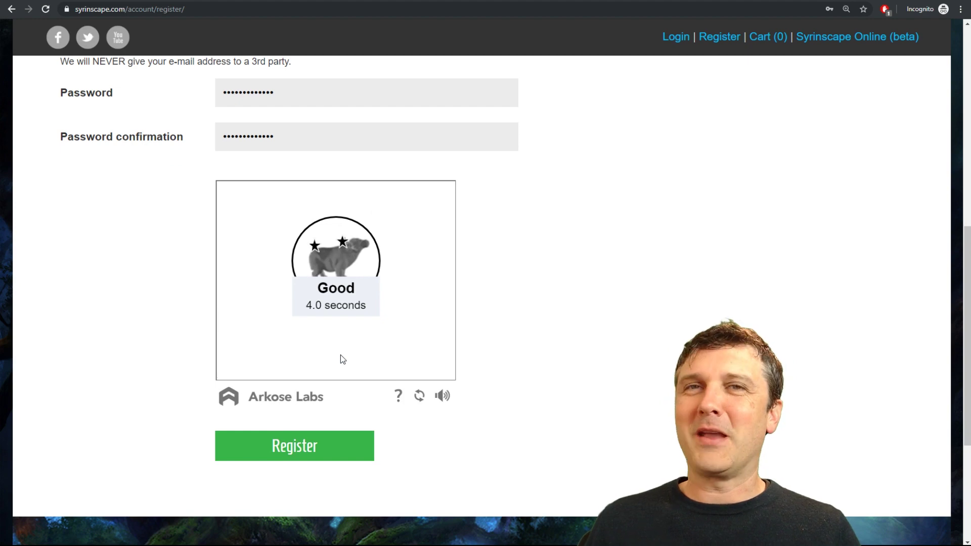
click(331, 457)
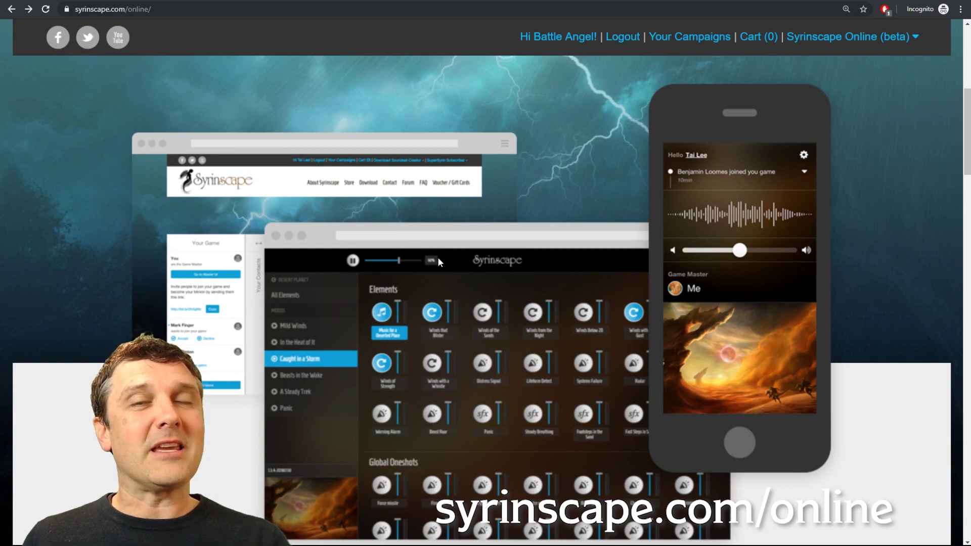
Scroll the Syrinscape Online page down to Step 2 and the Online Player downloads.
scroll(550, 287, down, 10)
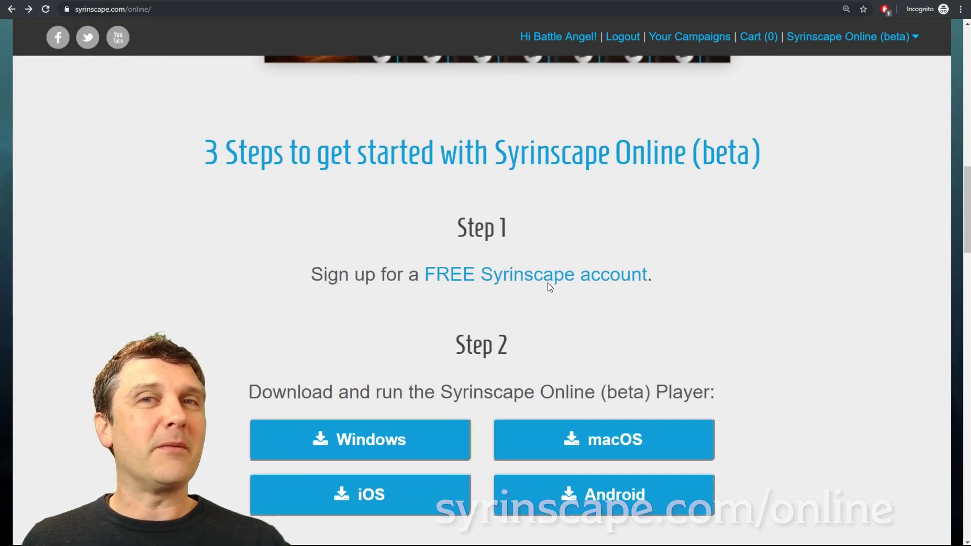
scroll(549, 285, down, 2)
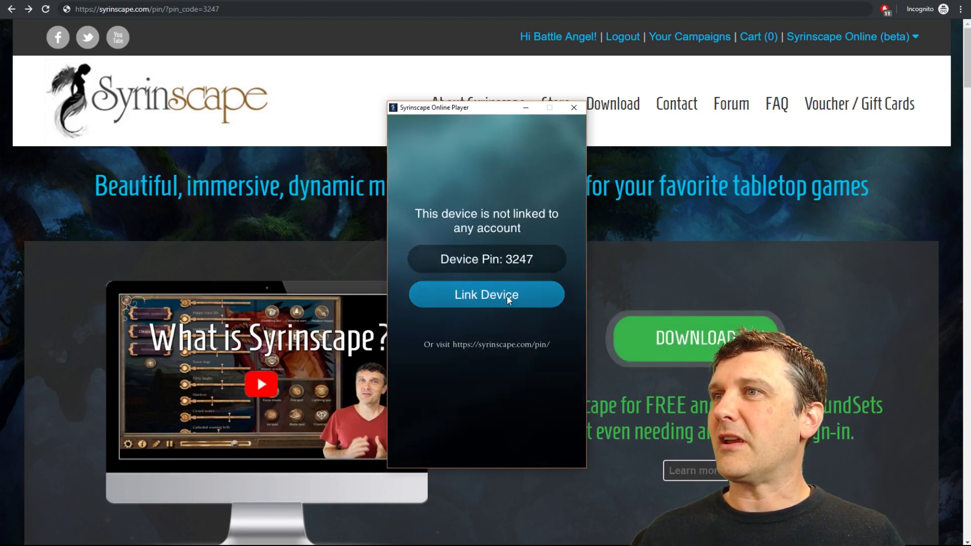
Link this computer's Online Player to the account via its PIN page, then zoom the browser in.
click(507, 295)
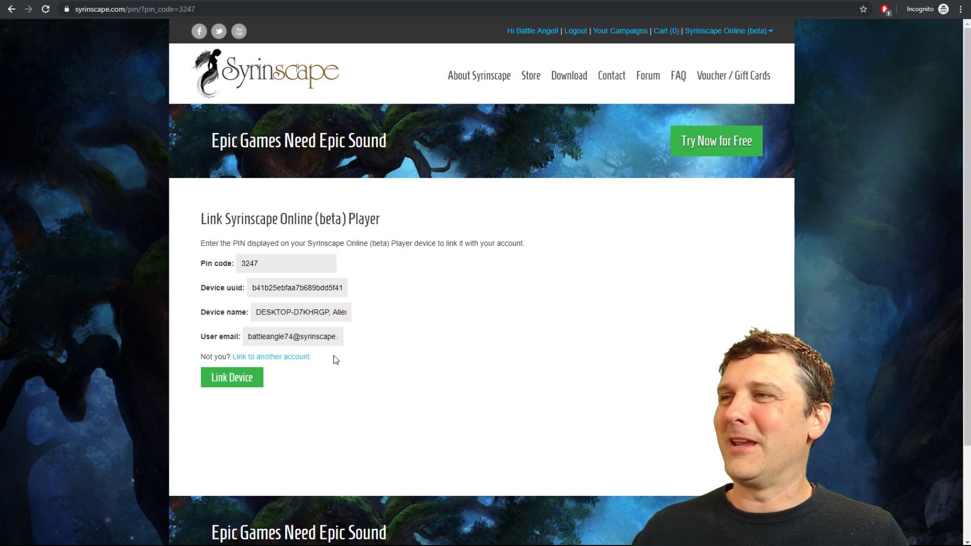
click(242, 379)
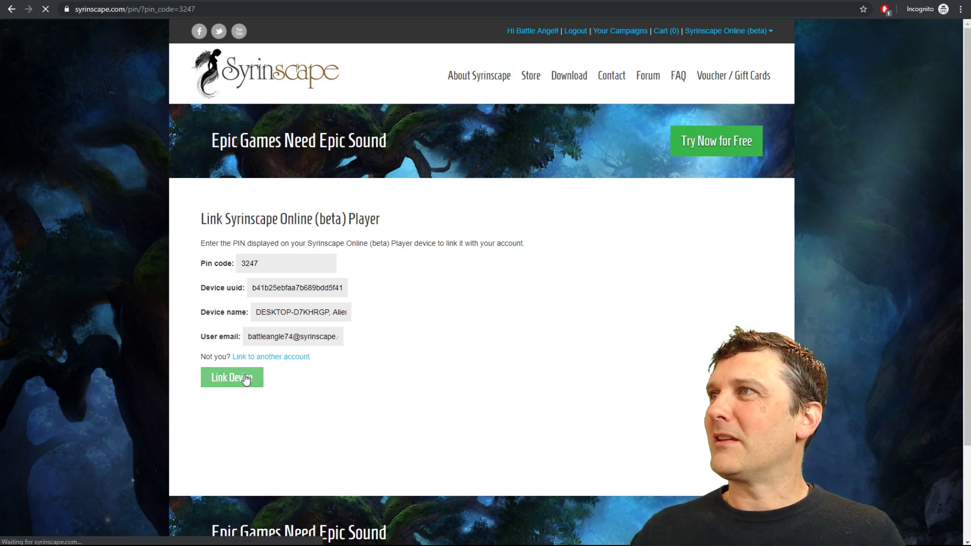
key(ctrl+plus)
key(ctrl+plus)
key(ctrl+plus)
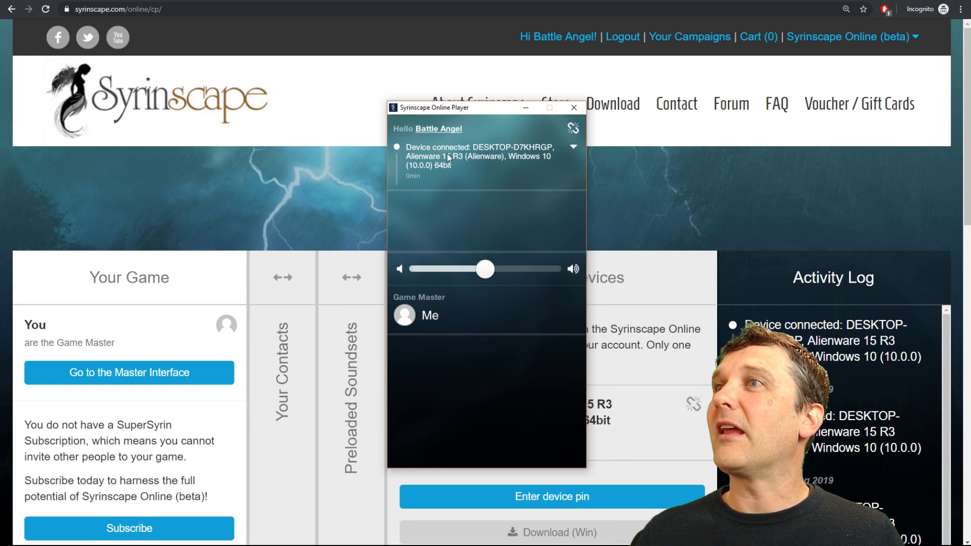
Hide the player window and go to the Master Interface's soundset list.
click(666, 188)
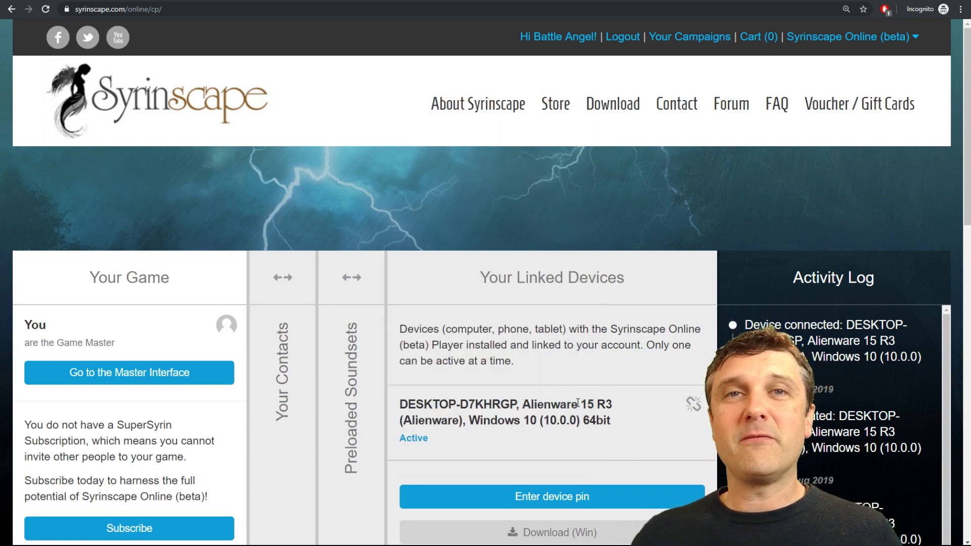
click(131, 373)
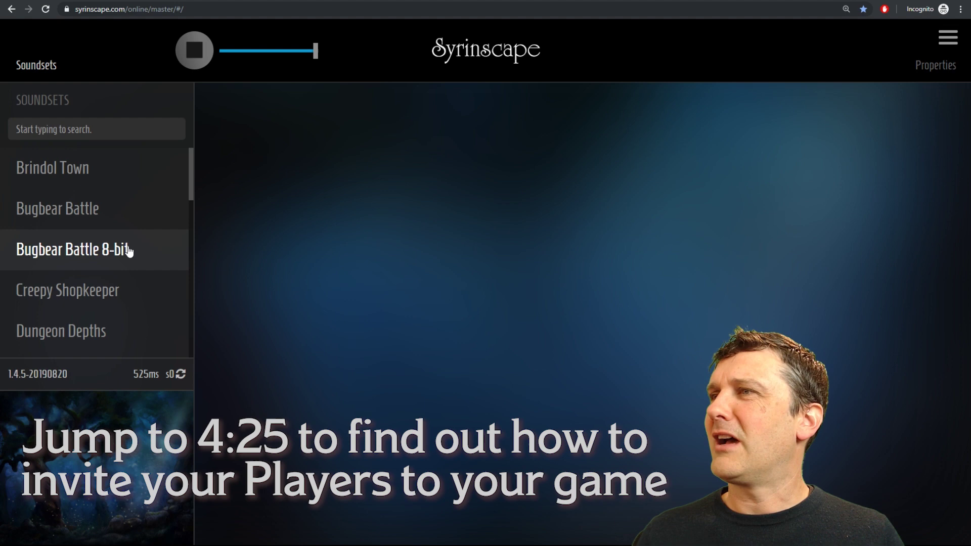
Open the Bugbear Battle soundset and start its Battle begins mood.
scroll(129, 257, down, 15)
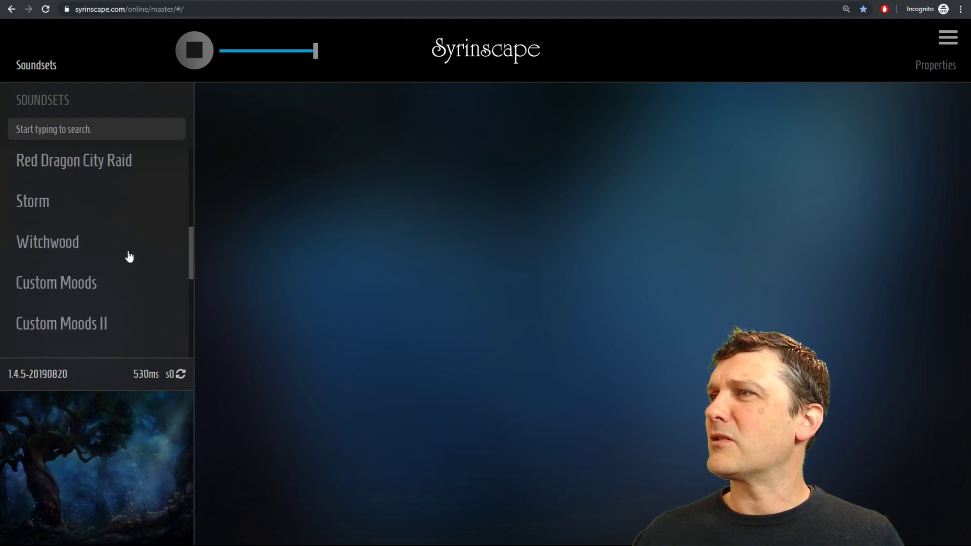
scroll(129, 261, up, 15)
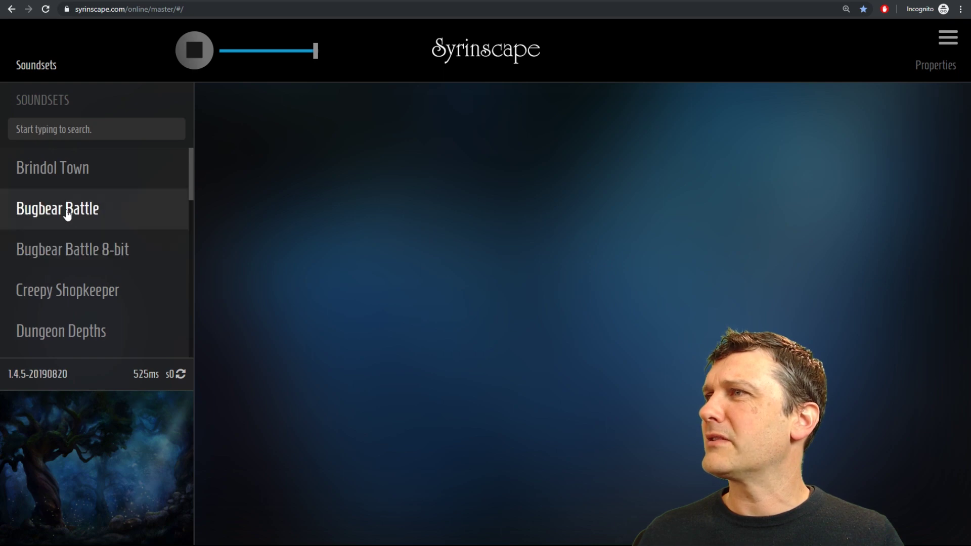
click(66, 211)
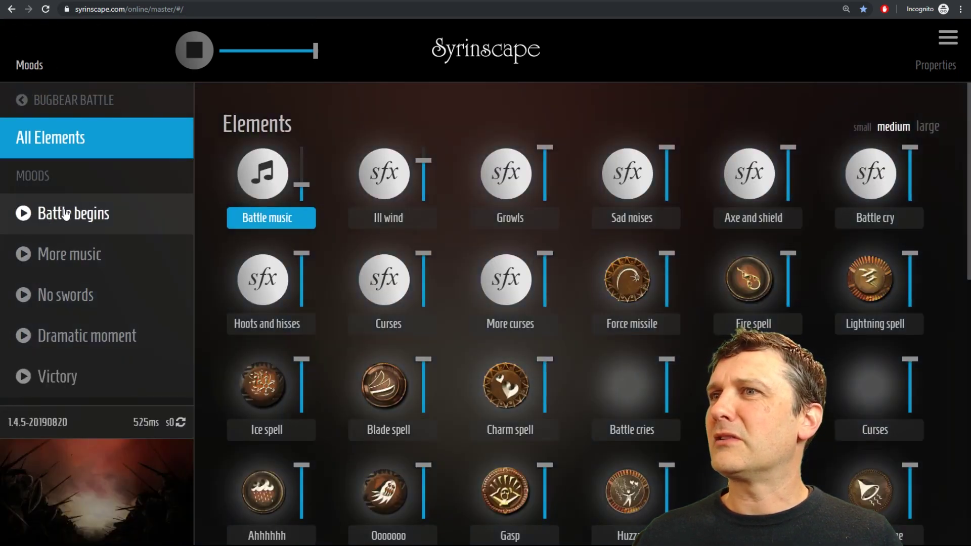
click(27, 217)
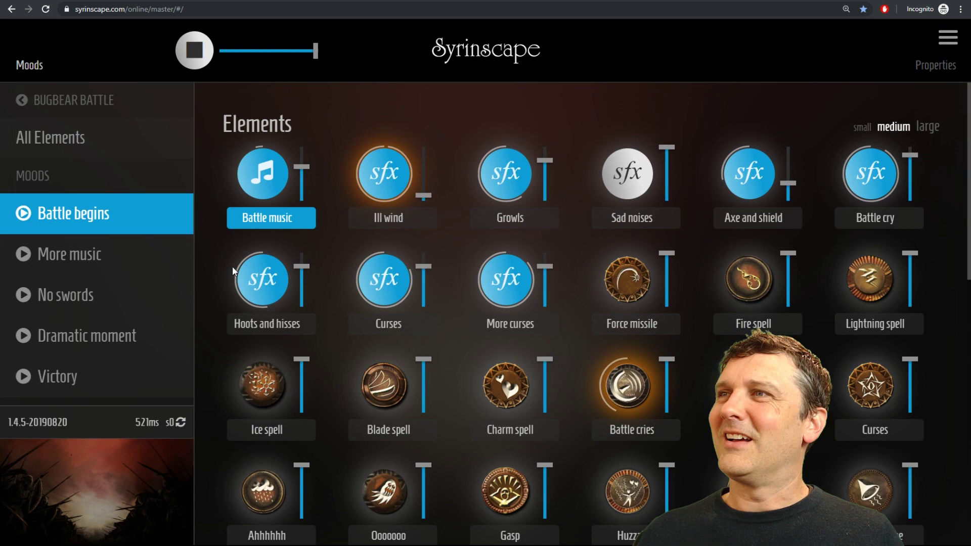
Trigger the Force missile and Fire spell sounds, stop all playback, then open the free trial page.
click(639, 287)
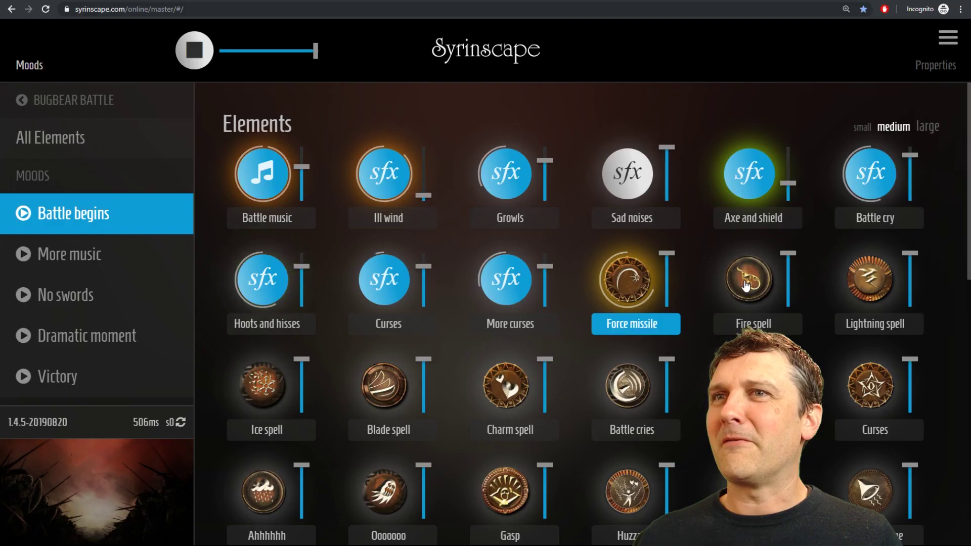
click(748, 284)
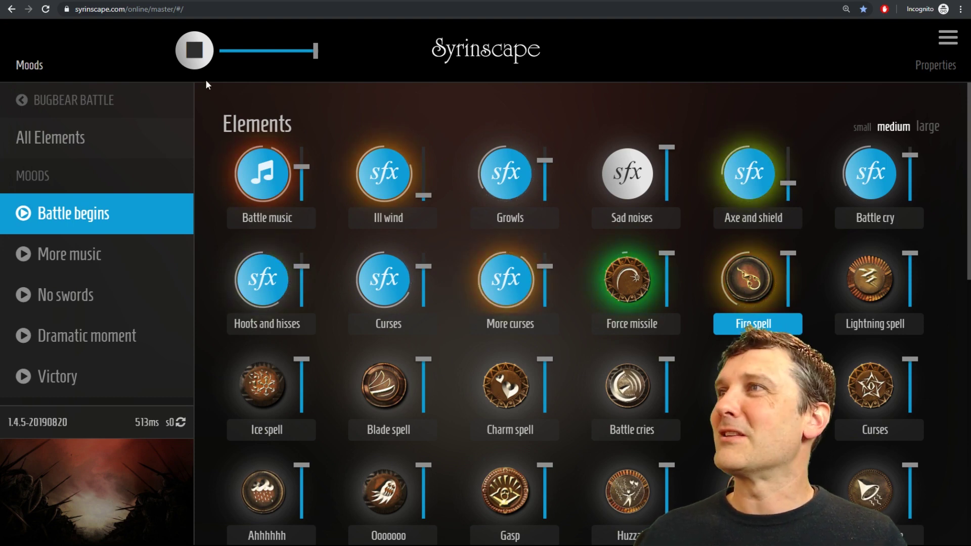
click(194, 49)
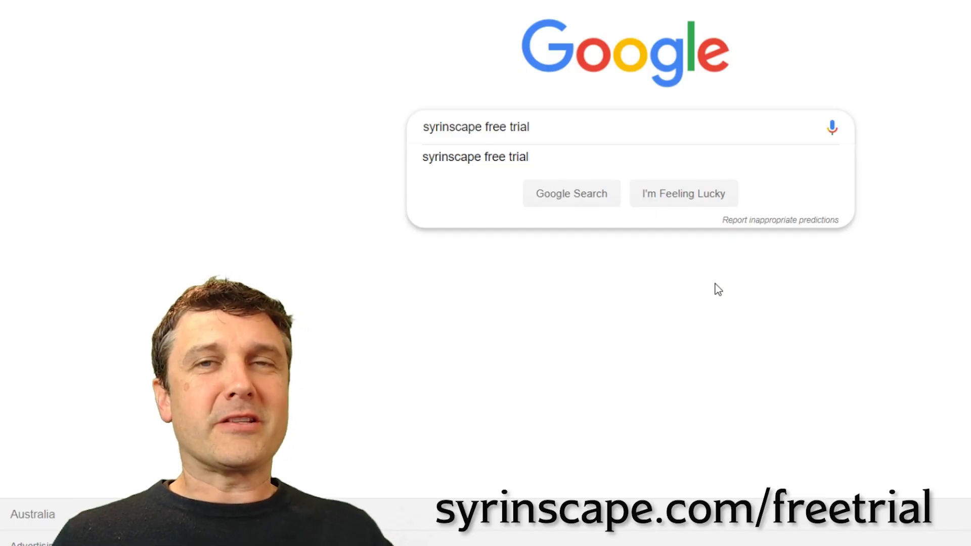
click(686, 198)
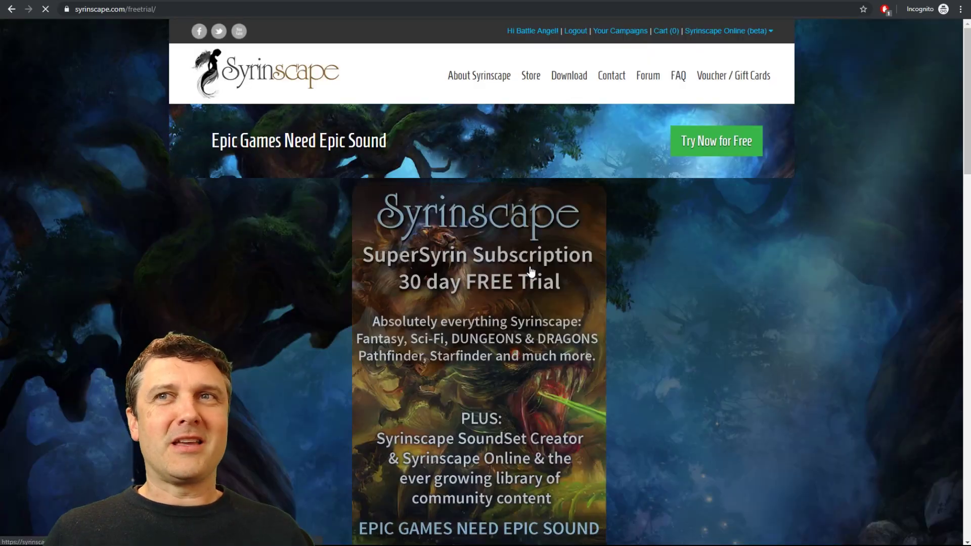
Scroll the free-trial page down to the 30-day SuperSyrin Try Now for Free offer.
scroll(524, 322, down, 2)
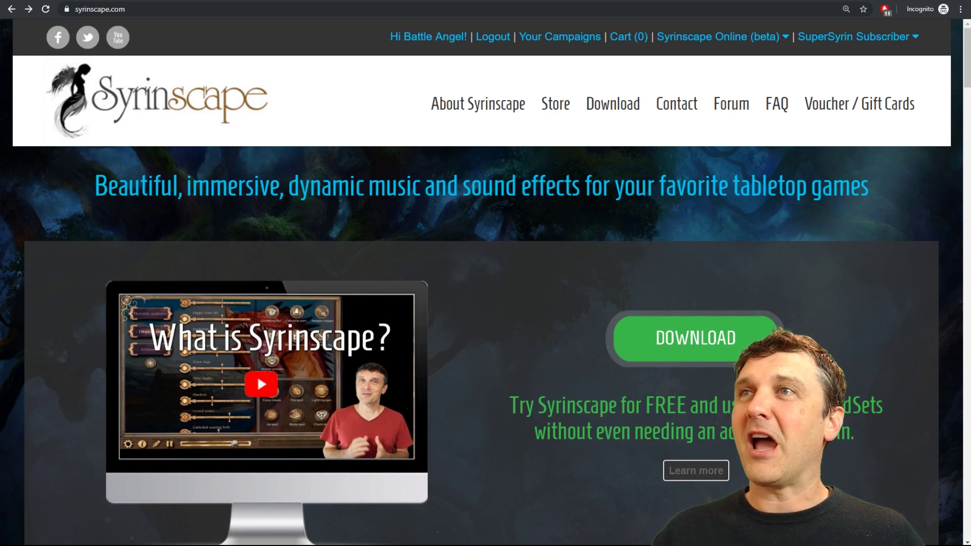
Check the SuperSyrin trial details and the profile page, then go back to the control panel.
click(913, 38)
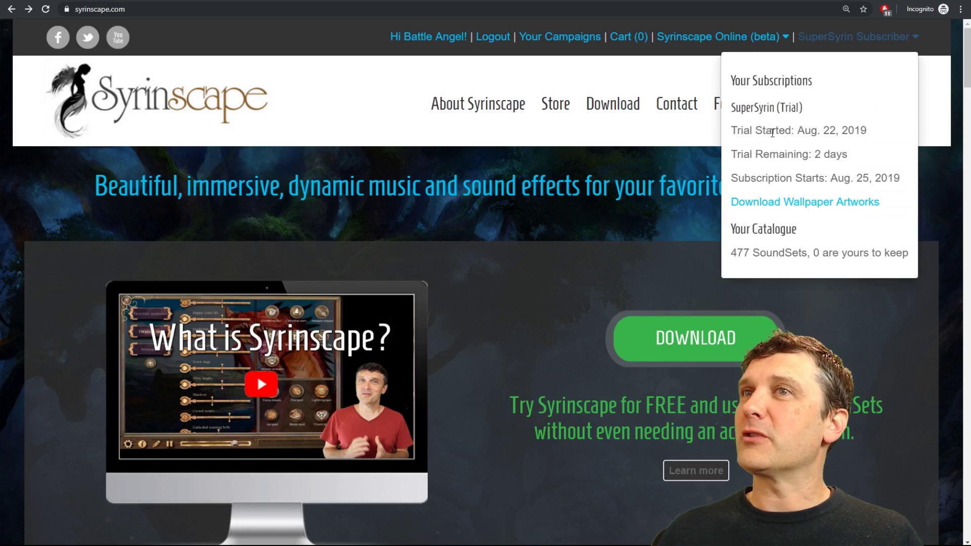
click(580, 212)
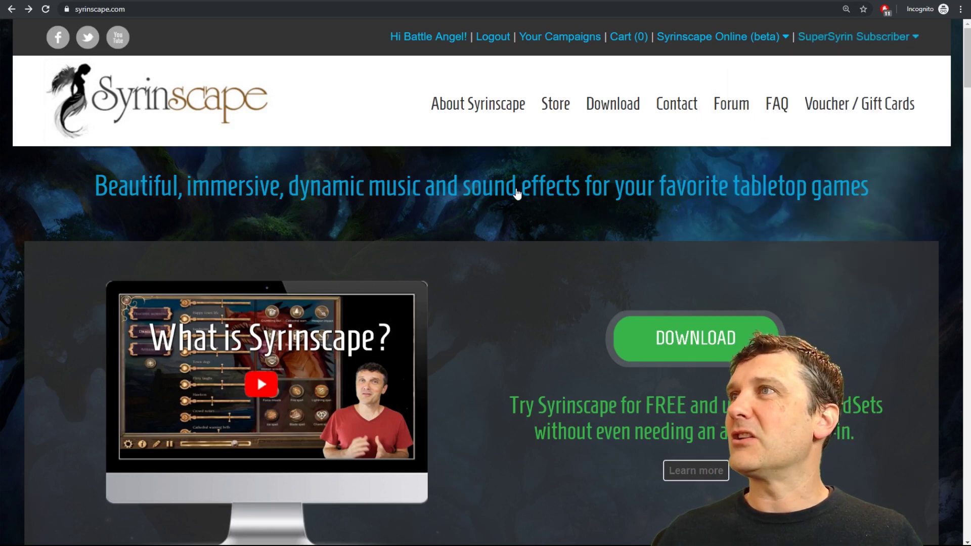
click(333, 1)
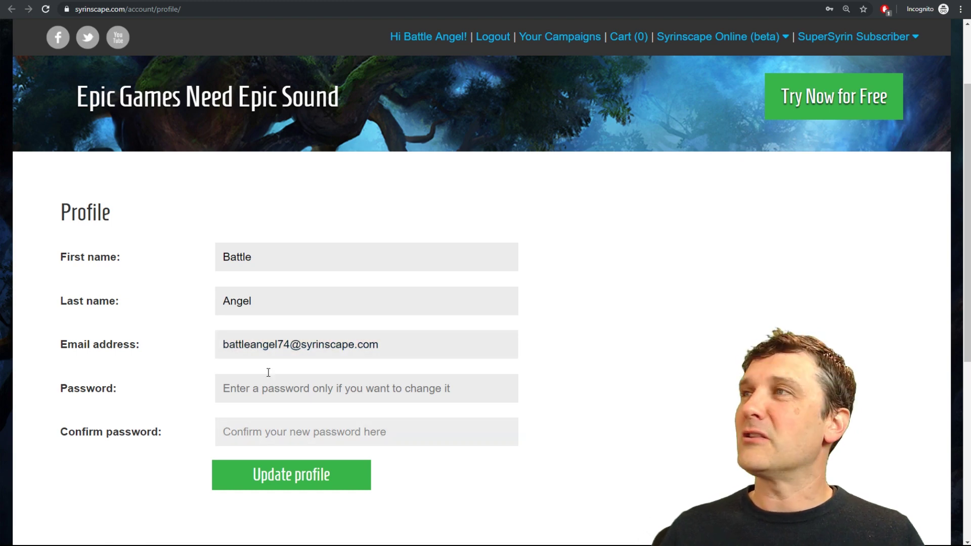
key(alt+Left)
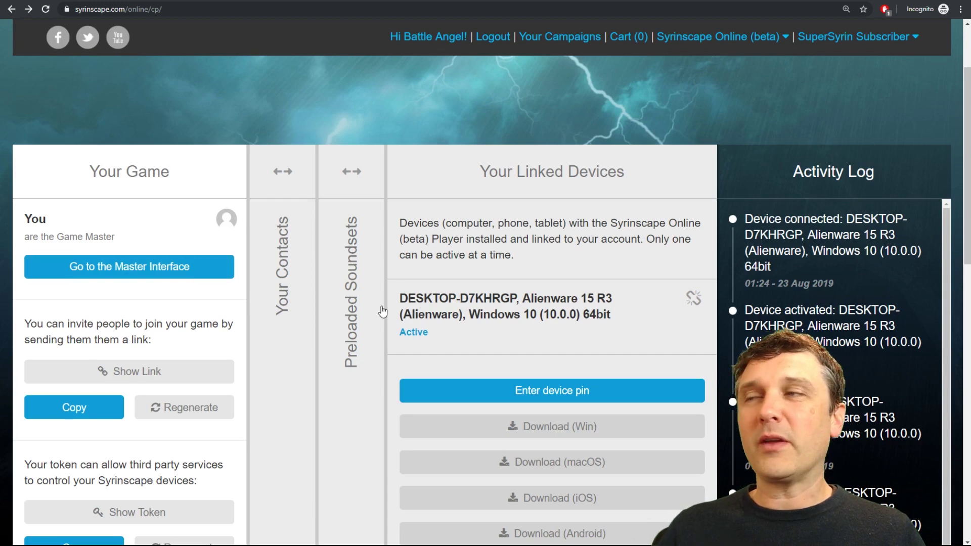
Reveal the player invite link and copy it to the clipboard.
click(126, 372)
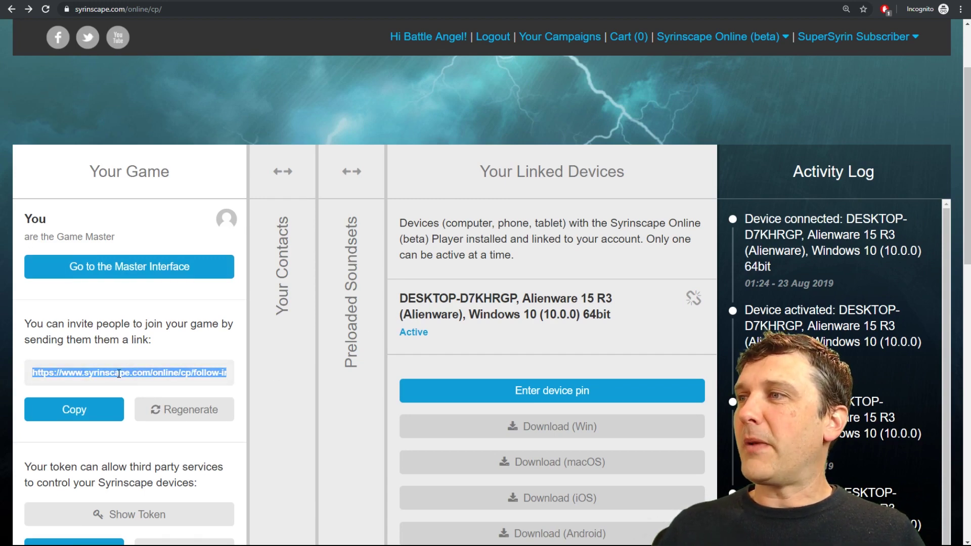
click(87, 419)
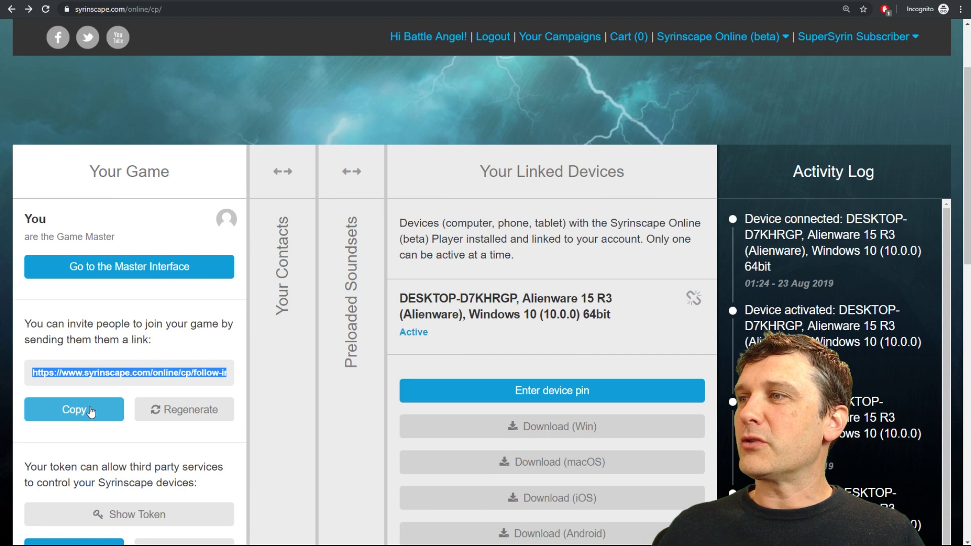
click(91, 412)
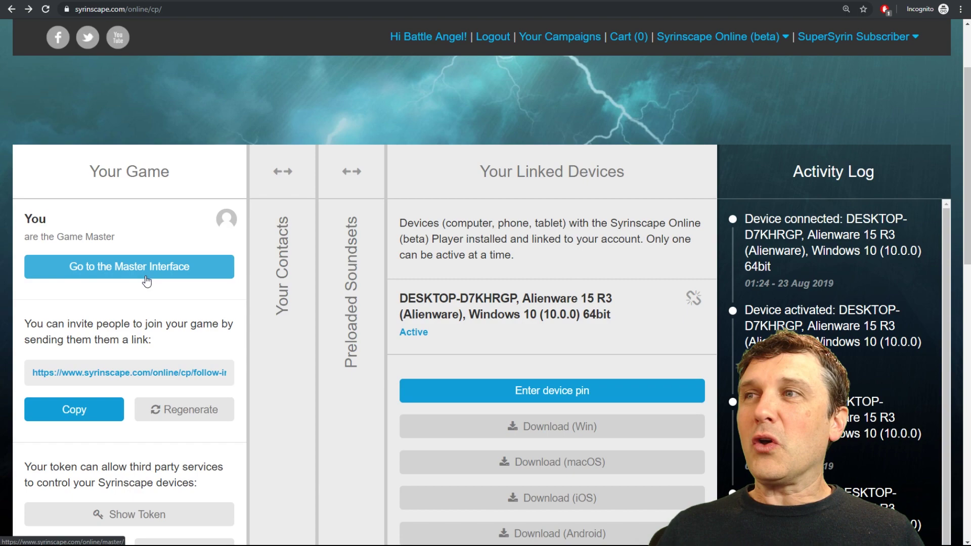
Return to the Master Interface from the control panel.
scroll(291, 375, down, 1)
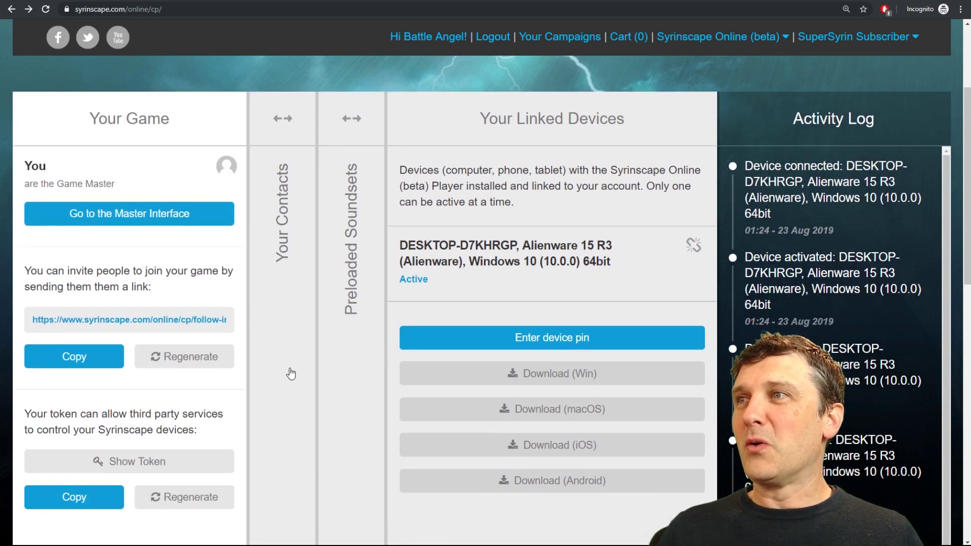
scroll(285, 376, down, 4)
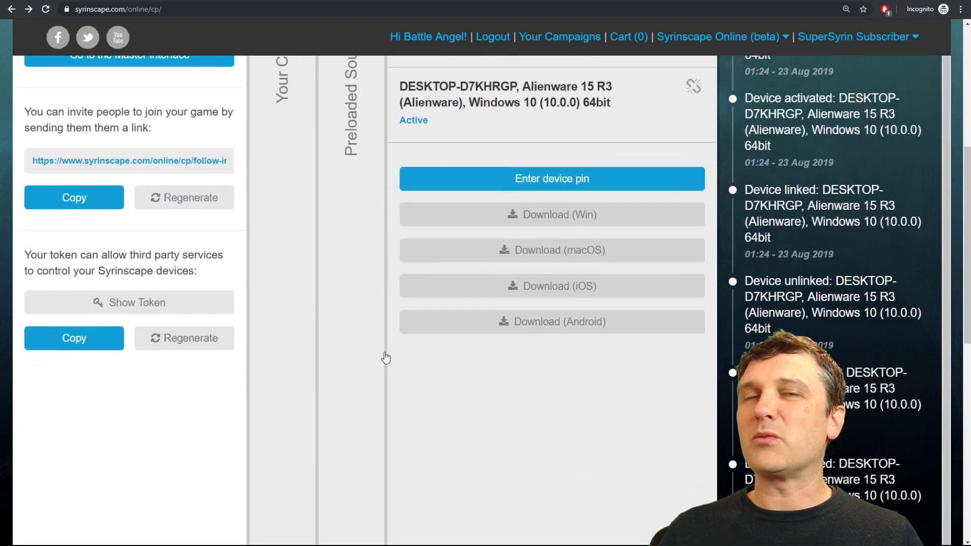
scroll(386, 358, up, 6)
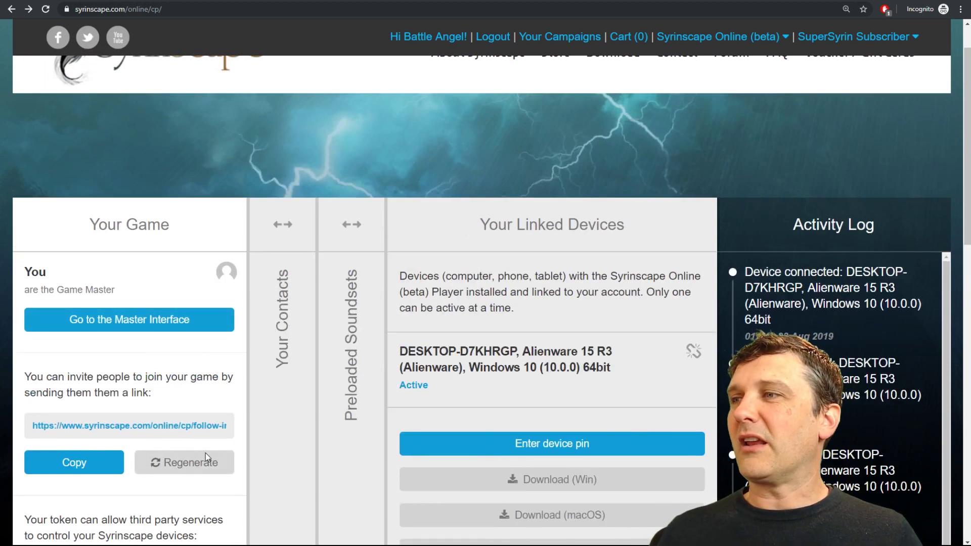
click(128, 323)
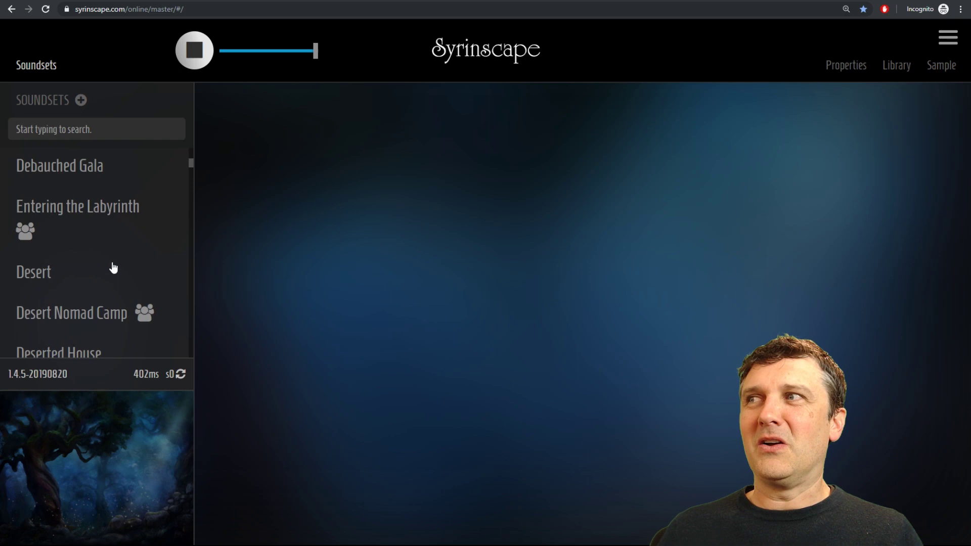
scroll(114, 268, down, 15)
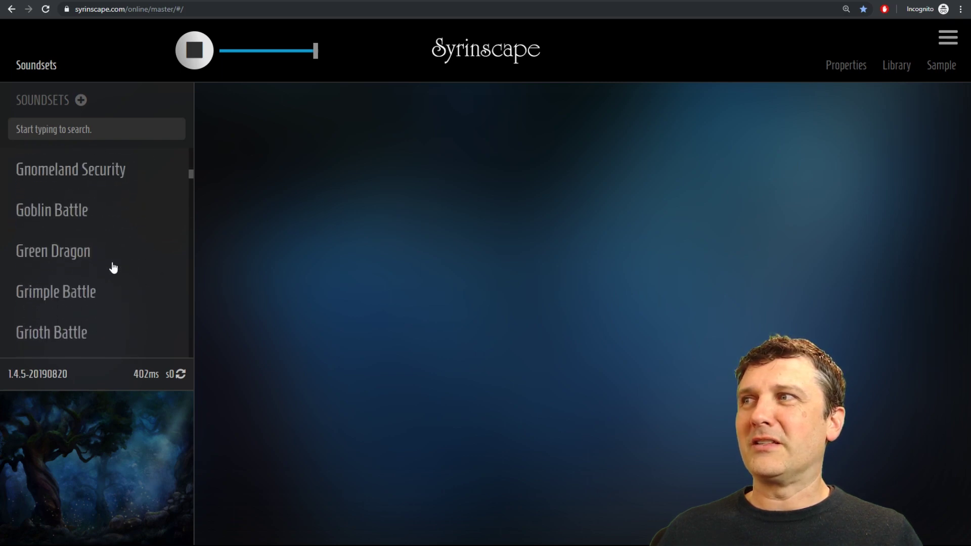
scroll(113, 268, down, 4)
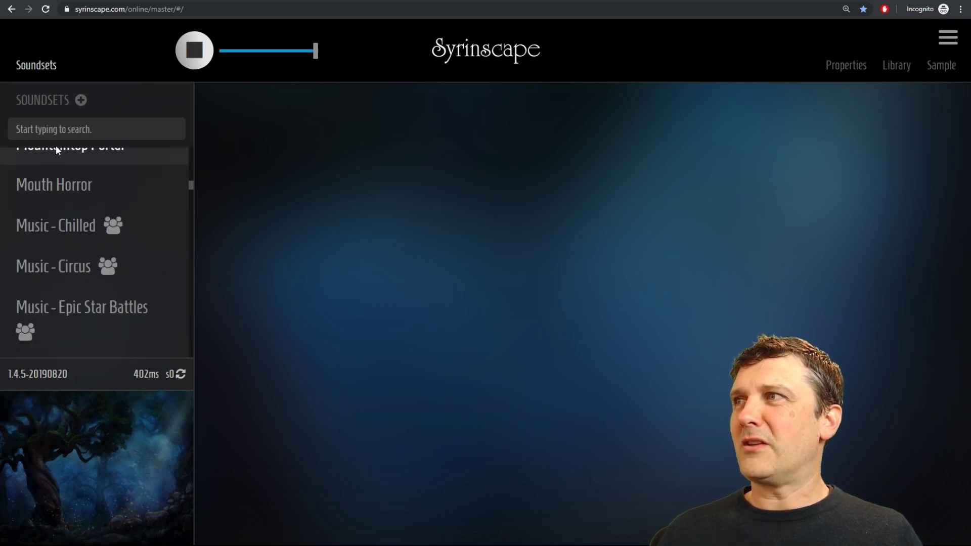
Search the soundsets for 'dh vault' and open the dh Vault of Dragons result.
click(65, 136)
text(dh v)
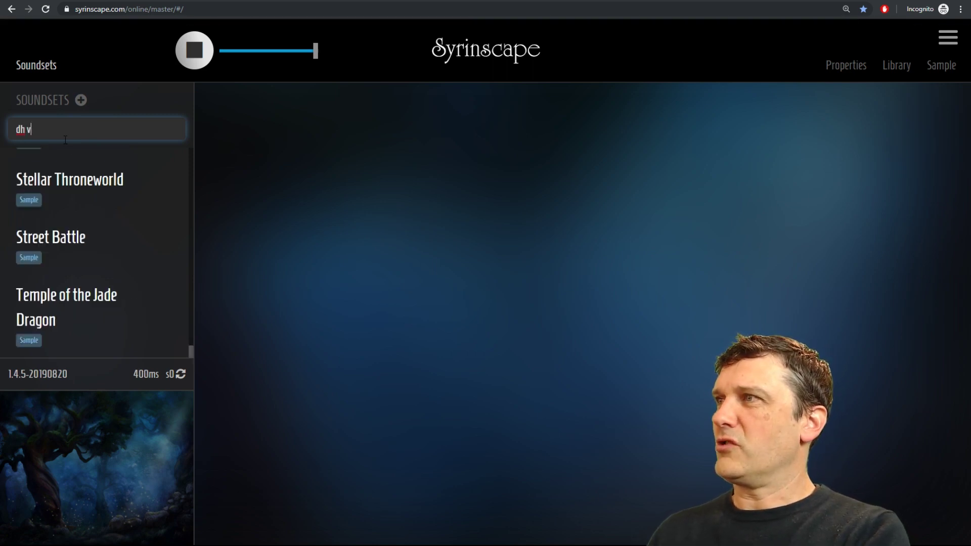
text(ault)
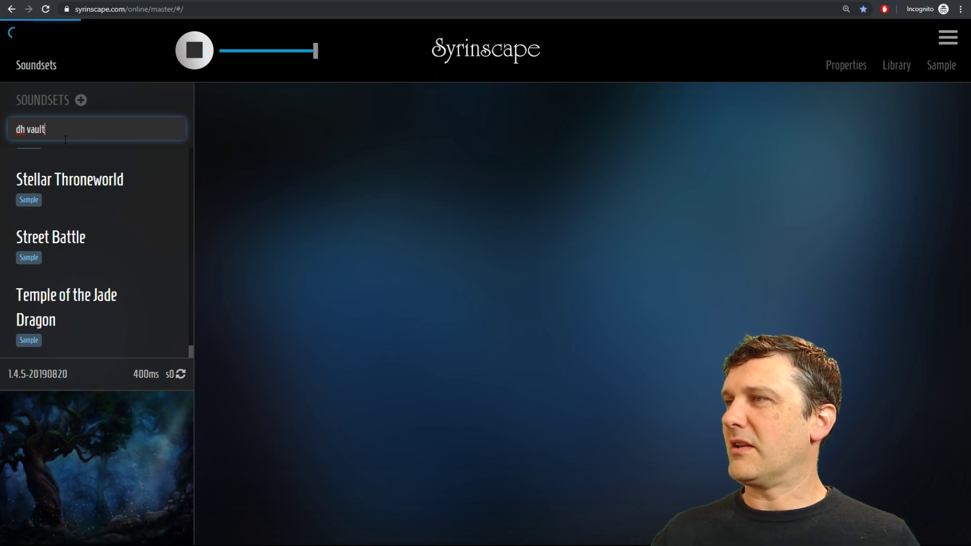
click(81, 169)
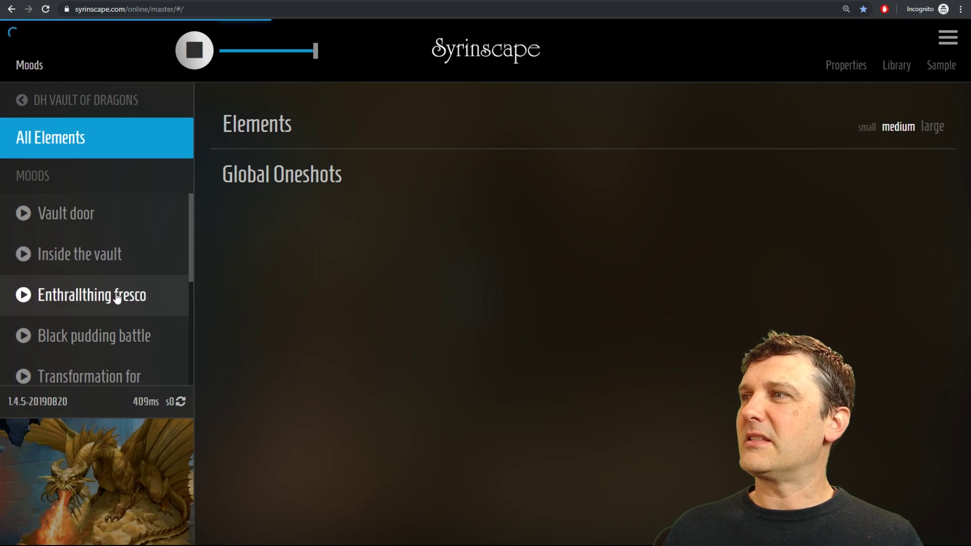
Play the Dragon battle mood from the Vault of Dragons Moods list.
scroll(116, 302, down, 5)
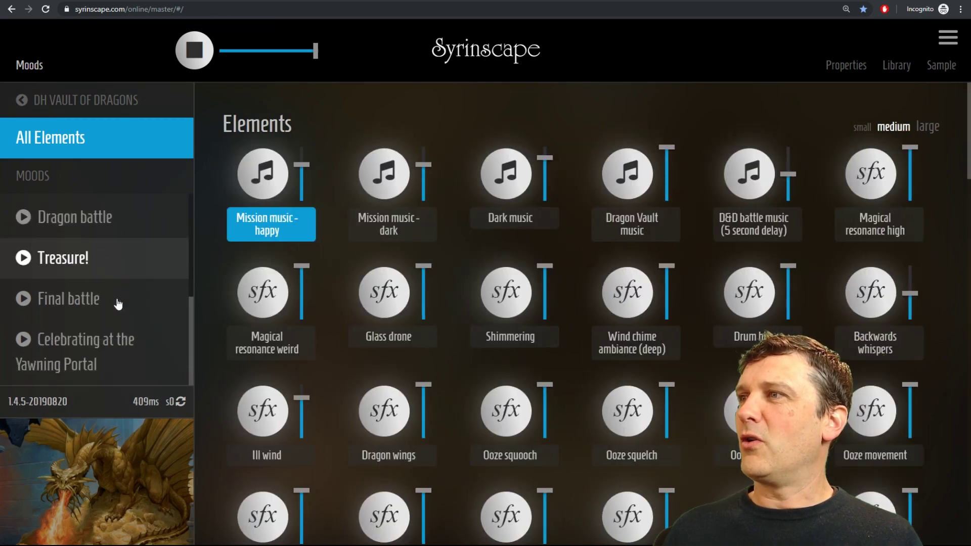
click(23, 218)
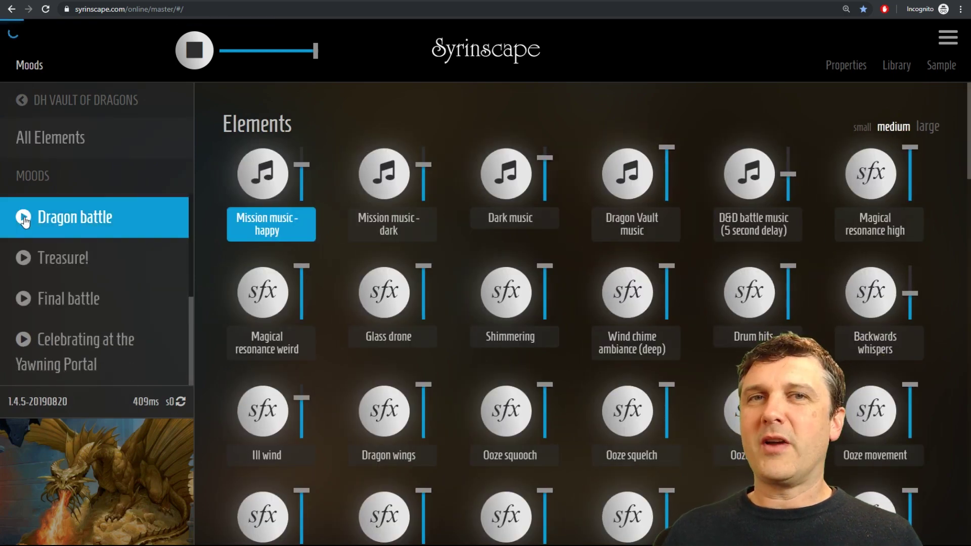